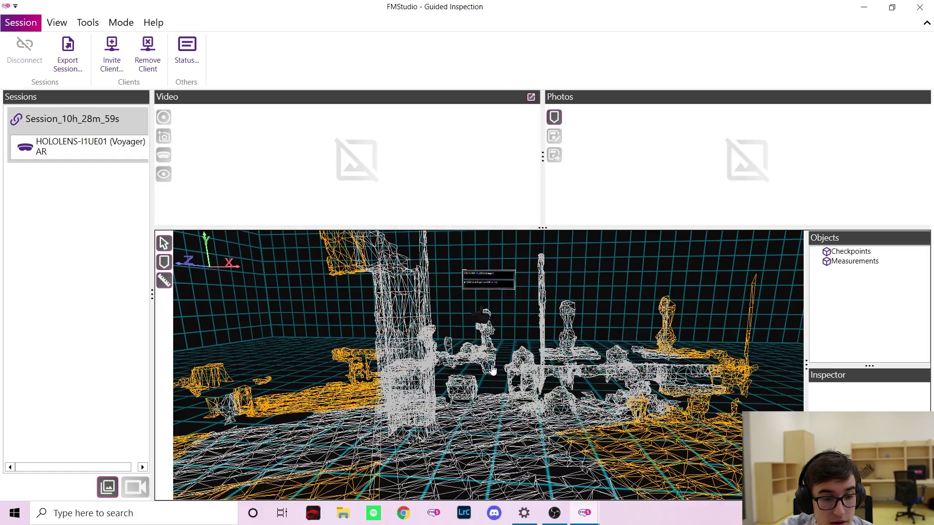
Orbit the scan to a higher viewpoint and zoom in on the workbench.
{"action": "middle_click_drag", "start_coordinate": [496, 382], "coordinate": [277, 299]}
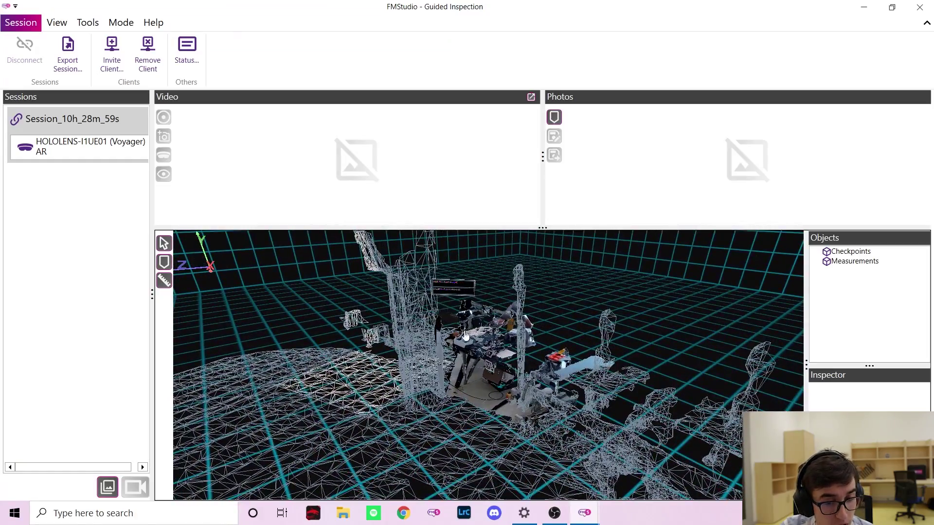
{"action": "scroll", "coordinate": [520, 354], "scroll_direction": "up", "scroll_amount": 3}
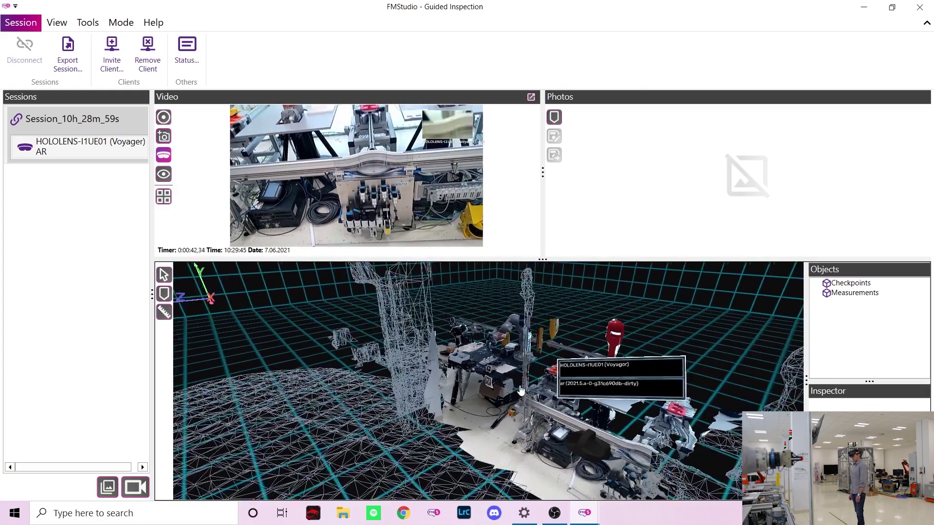
Orbit and zoom out the 3-D scan, turning it so the robots shift left.
{"action": "middle_click_drag", "start_coordinate": [541, 384], "coordinate": [548, 338]}
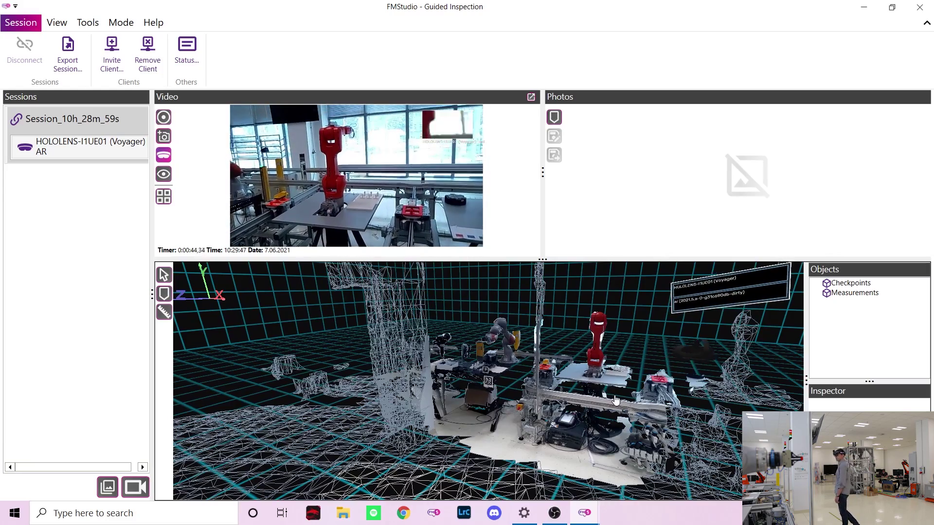
{"action": "middle_click_drag", "start_coordinate": [618, 389], "coordinate": [410, 384]}
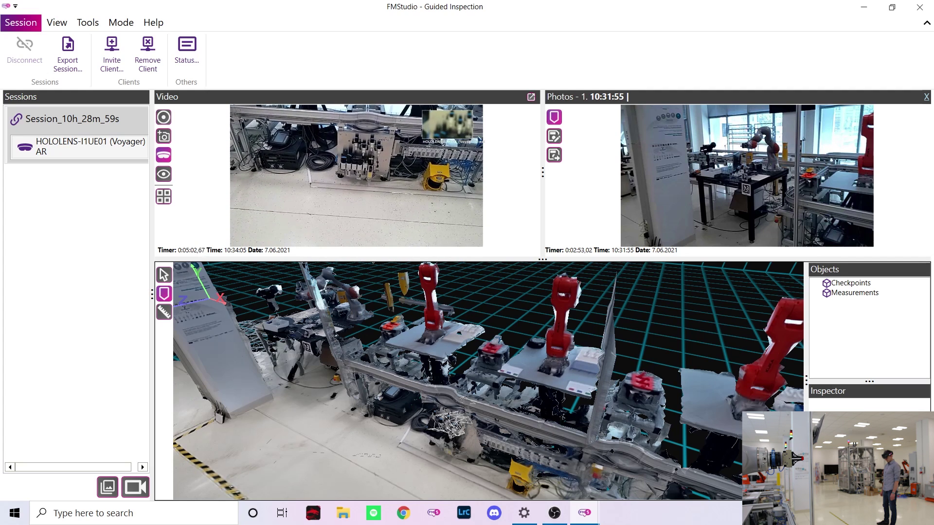
Insert a checkpoint named 'valve to inspect' and give the video and photo panels more height.
{"action": "left_click", "coordinate": [347, 133]}
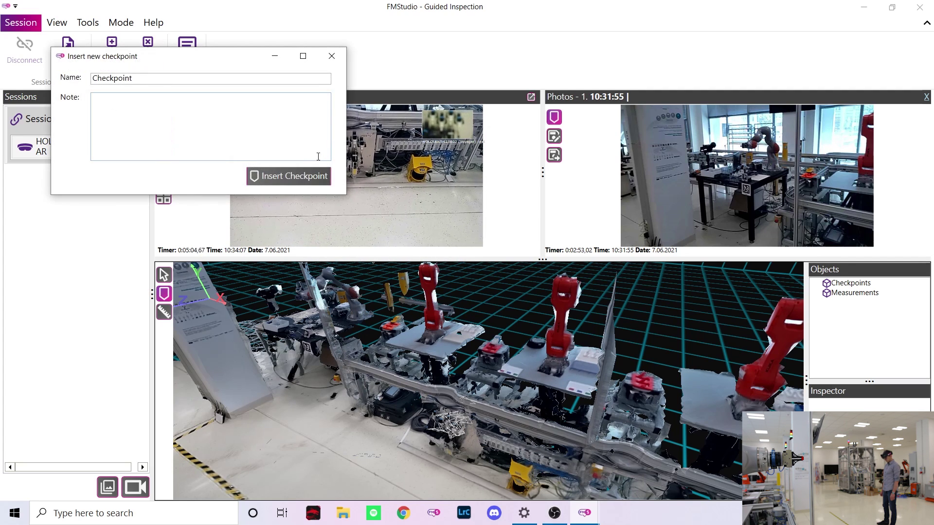
{"action": "left_click_drag", "start_coordinate": [212, 77], "coordinate": [89, 79]}
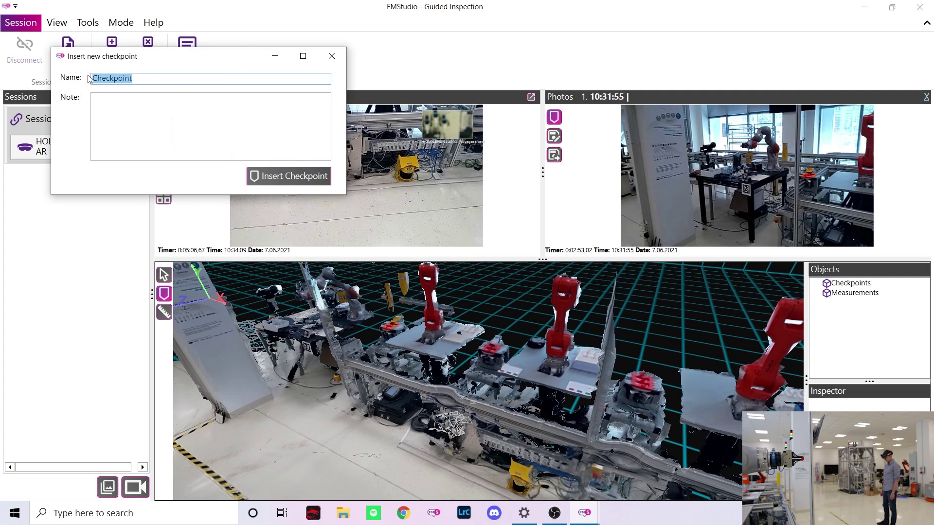
{"action": "type", "text": "val"}
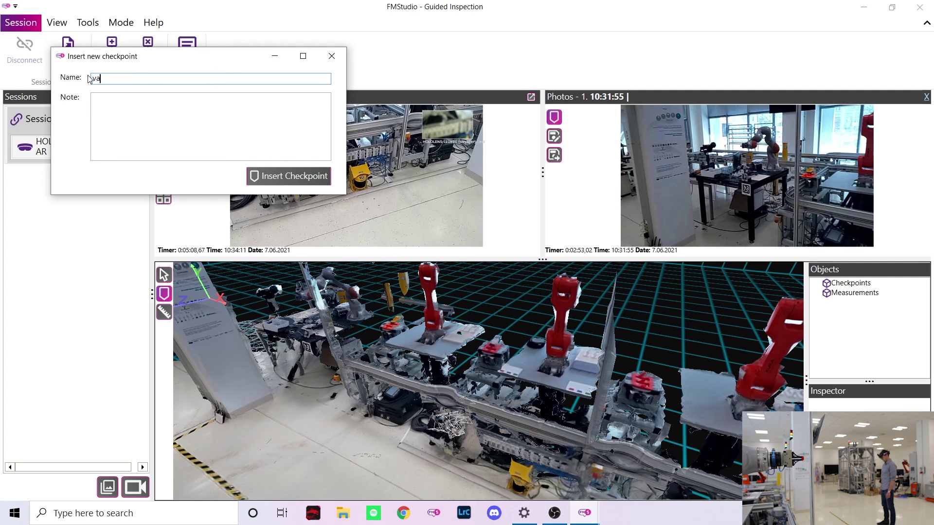
{"action": "type", "text": "ve "}
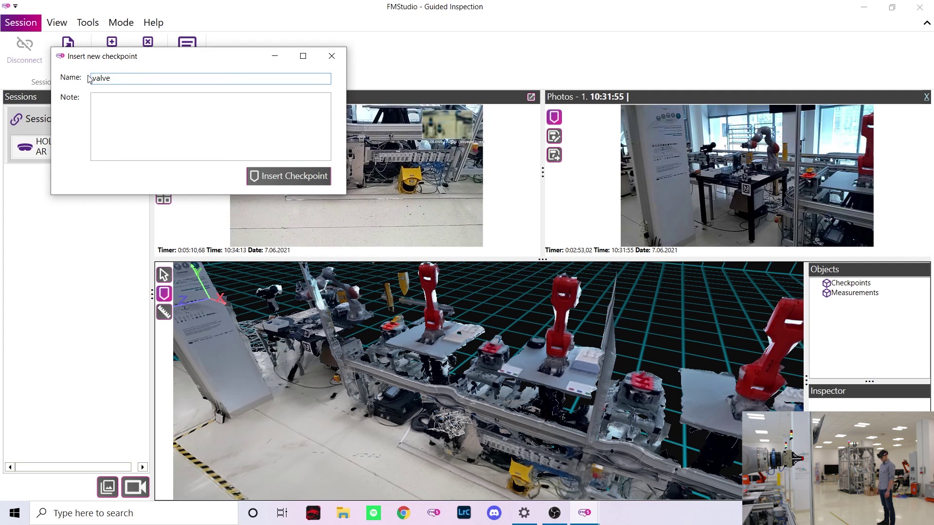
{"action": "type", "text": "to ins"}
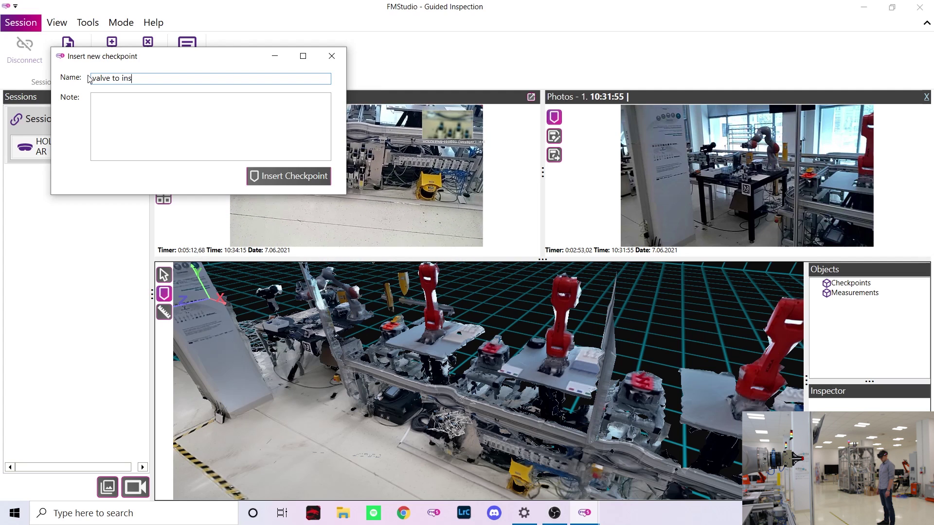
{"action": "type", "text": "pect"}
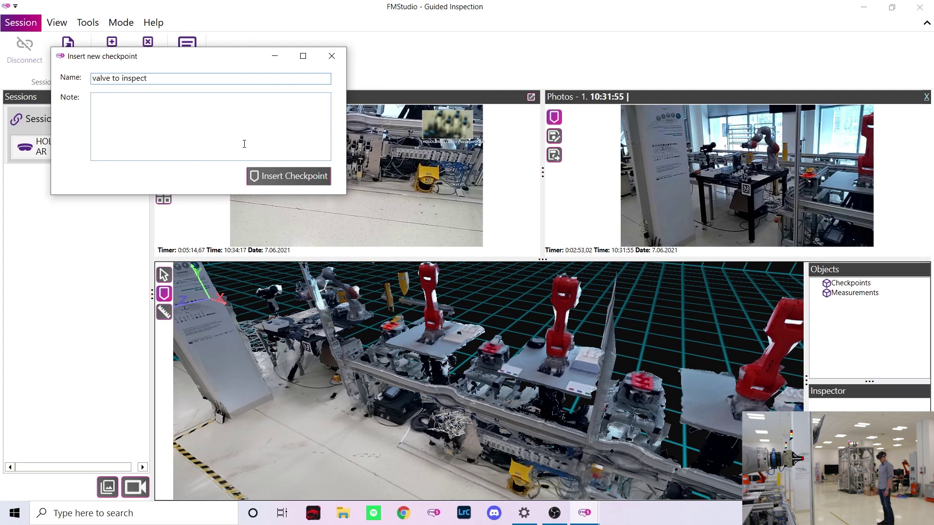
{"action": "left_click", "coordinate": [286, 181]}
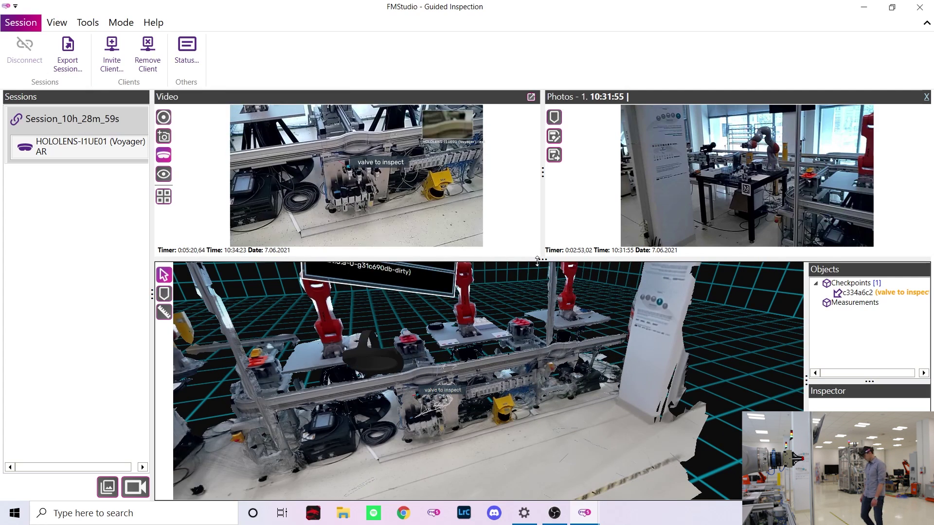
{"action": "left_click_drag", "start_coordinate": [533, 260], "coordinate": [533, 304]}
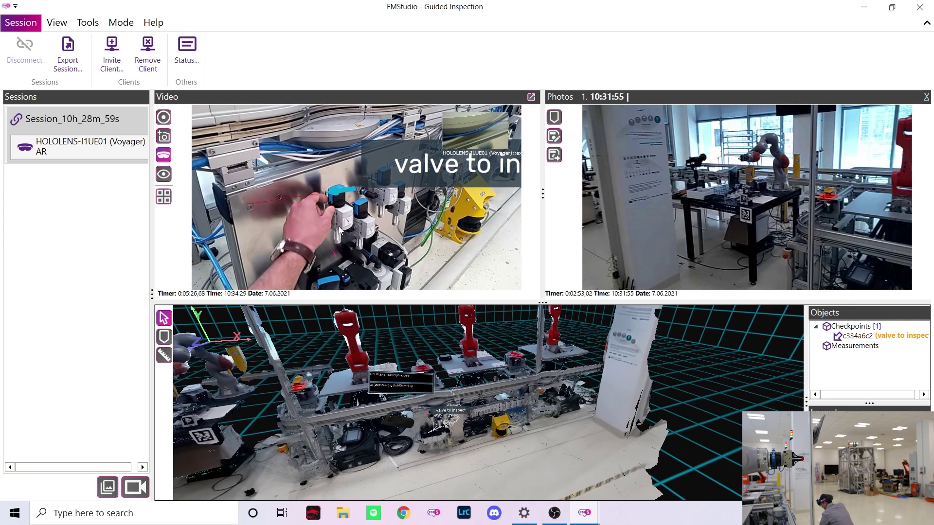
Pin a checkpoint on the captured photo in the Photos panel, named 'Read the text here'.
{"action": "left_click", "coordinate": [557, 120]}
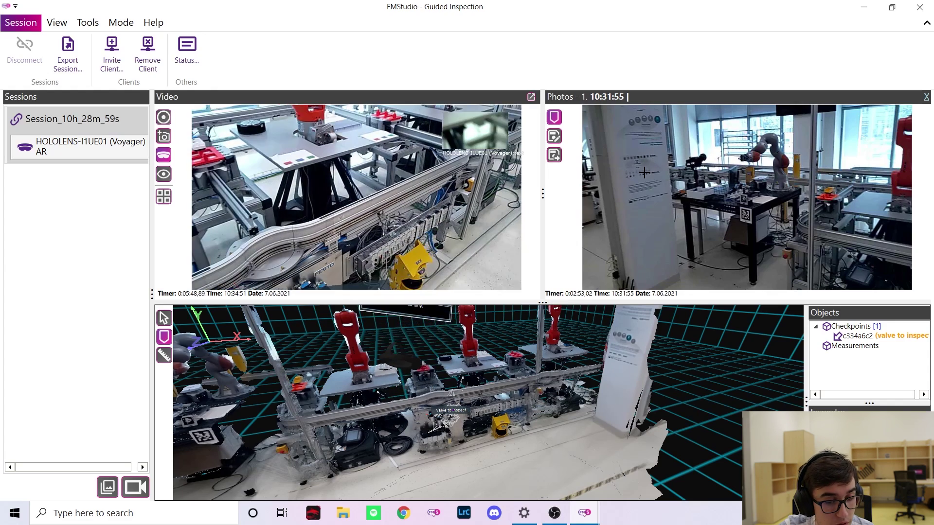
{"action": "left_click", "coordinate": [641, 171]}
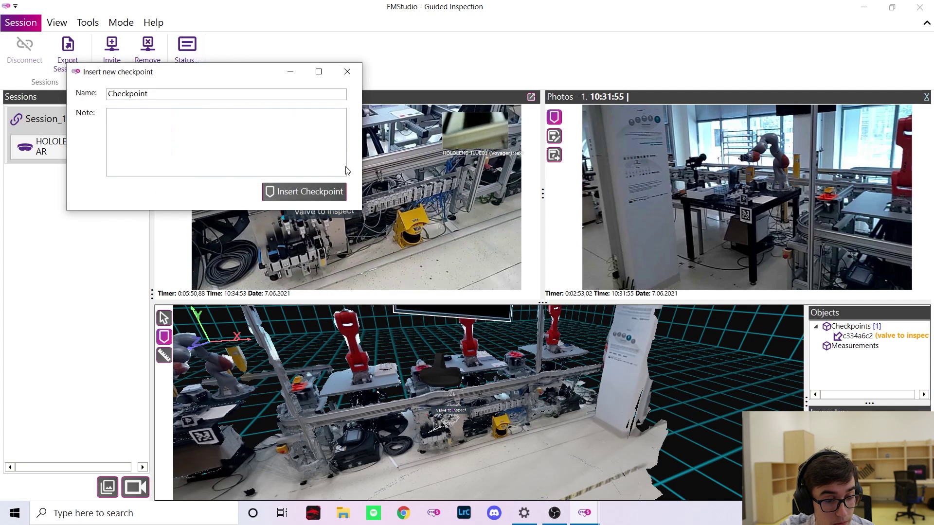
{"action": "left_click_drag", "start_coordinate": [156, 96], "coordinate": [98, 94]}
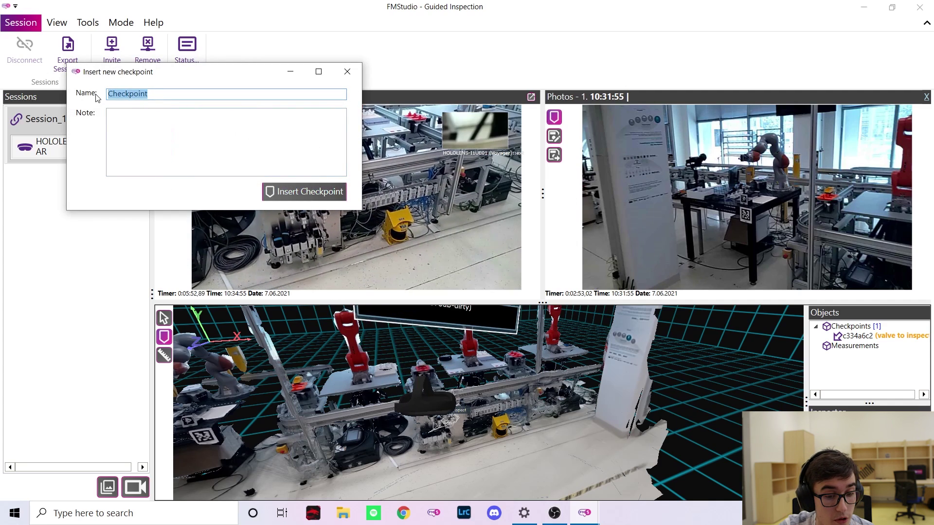
{"action": "type", "text": "Read the"}
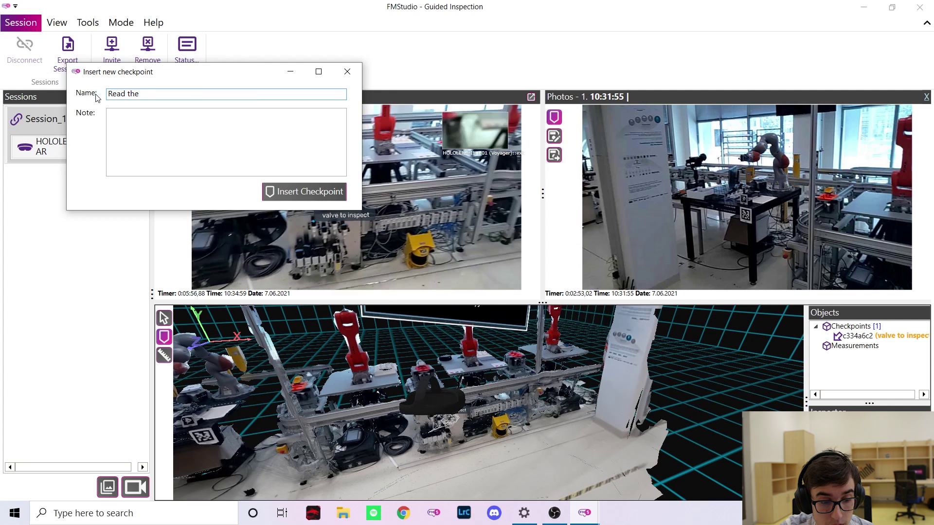
{"action": "type", "text": "text her"}
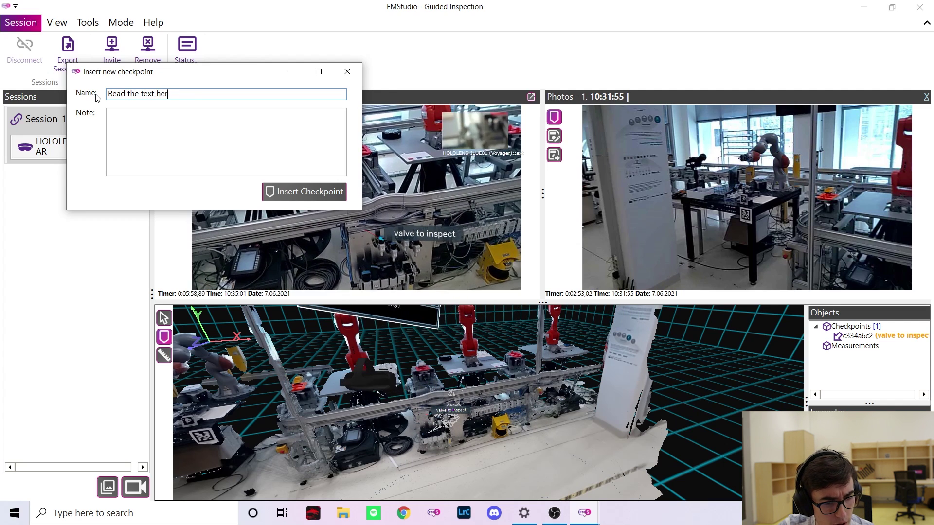
{"action": "type", "text": "e"}
{"action": "left_click", "coordinate": [293, 195]}
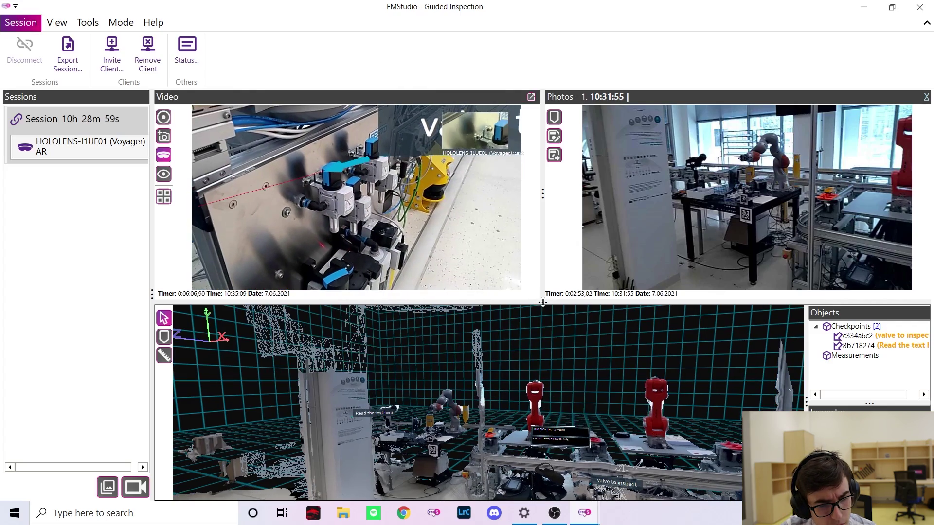
Raise the splitter to enlarge the 3-D view and orbit toward the red robots.
{"action": "left_click_drag", "start_coordinate": [543, 302], "coordinate": [542, 197]}
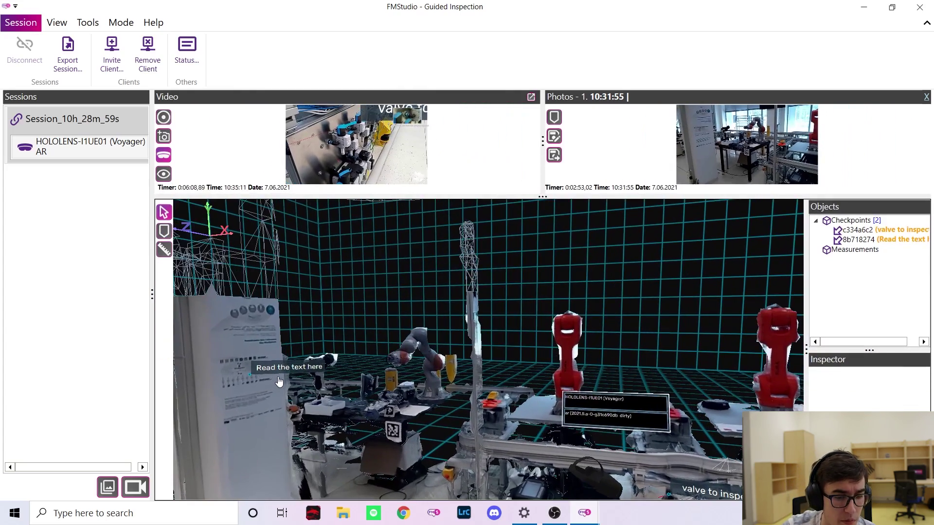
{"action": "left_click_drag", "start_coordinate": [279, 382], "coordinate": [341, 408]}
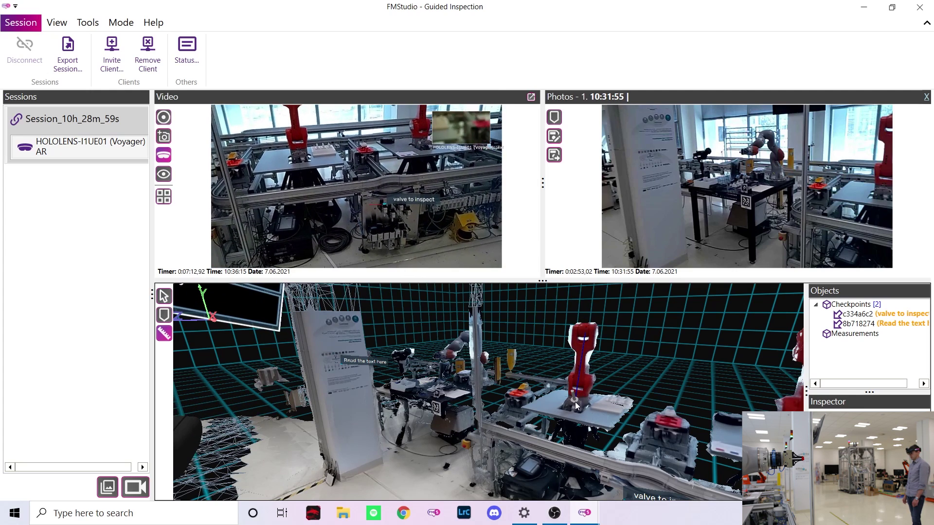
Complete the 0.79 m height measurement of the red robot arm, then readjust the video panel height.
{"action": "left_click", "coordinate": [578, 401]}
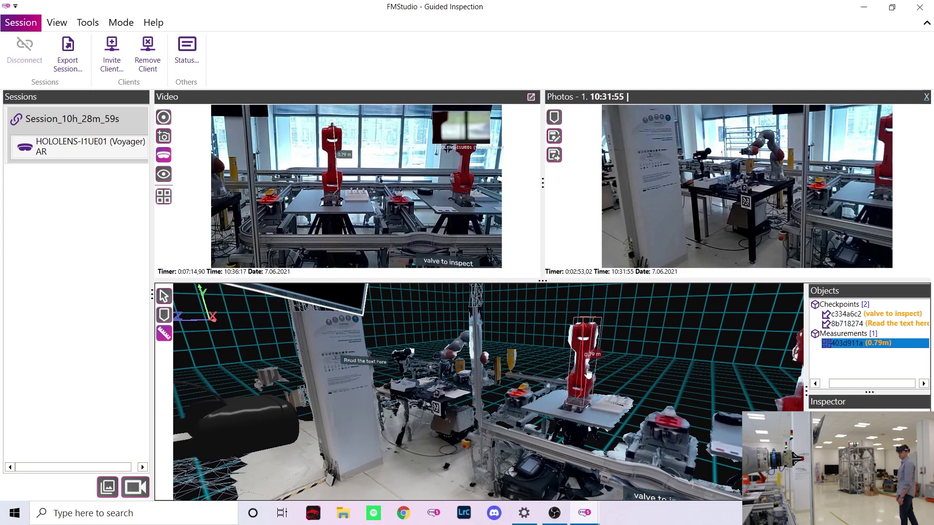
{"action": "left_click_drag", "start_coordinate": [541, 284], "coordinate": [539, 345]}
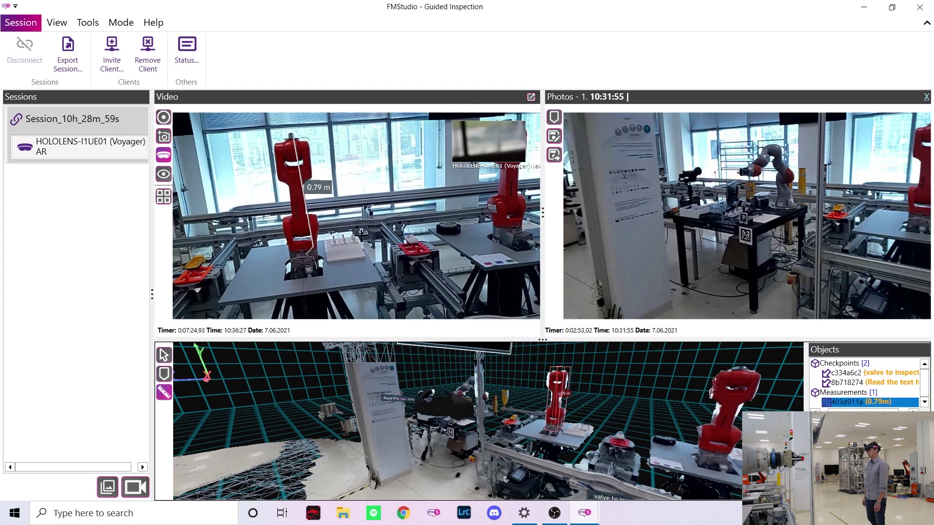
{"action": "left_click_drag", "start_coordinate": [537, 340], "coordinate": [542, 273]}
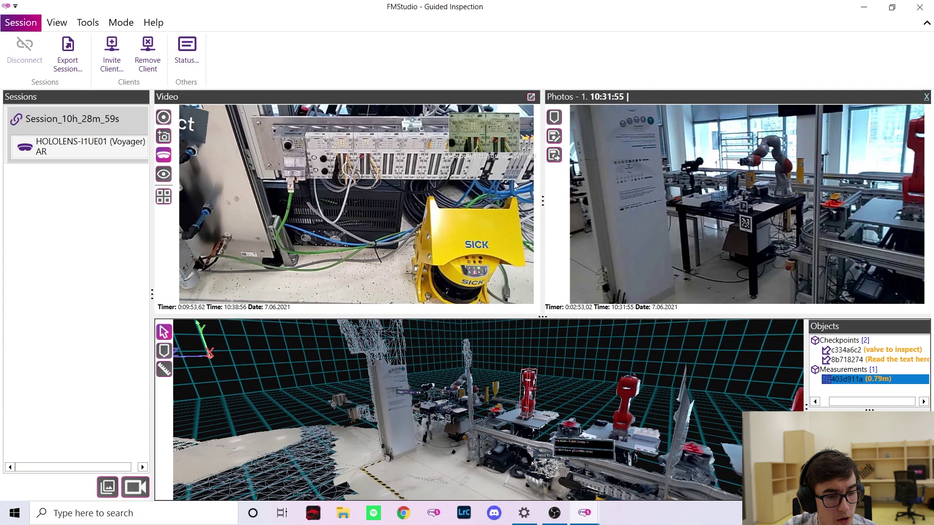
{"action": "left_click_drag", "start_coordinate": [541, 204], "coordinate": [544, 208]}
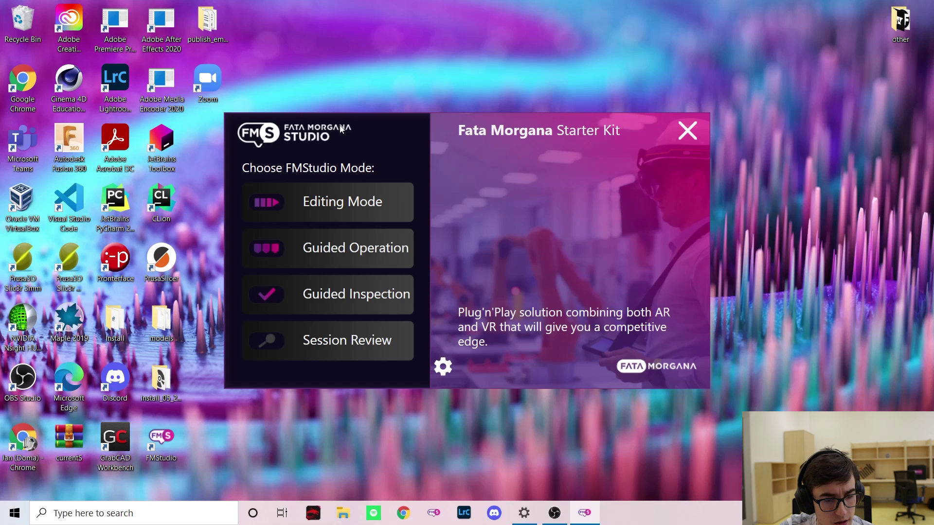
Launch Guided Operation mode from the launcher.
{"action": "left_click", "coordinate": [333, 249]}
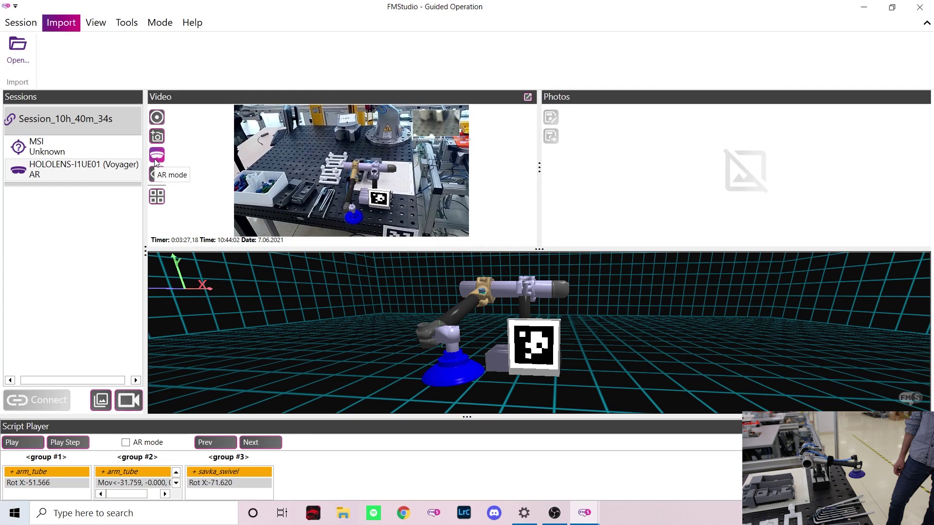
Toggle the AR arm overlay off and back on, then advance the script one step.
{"action": "left_click", "coordinate": [157, 155]}
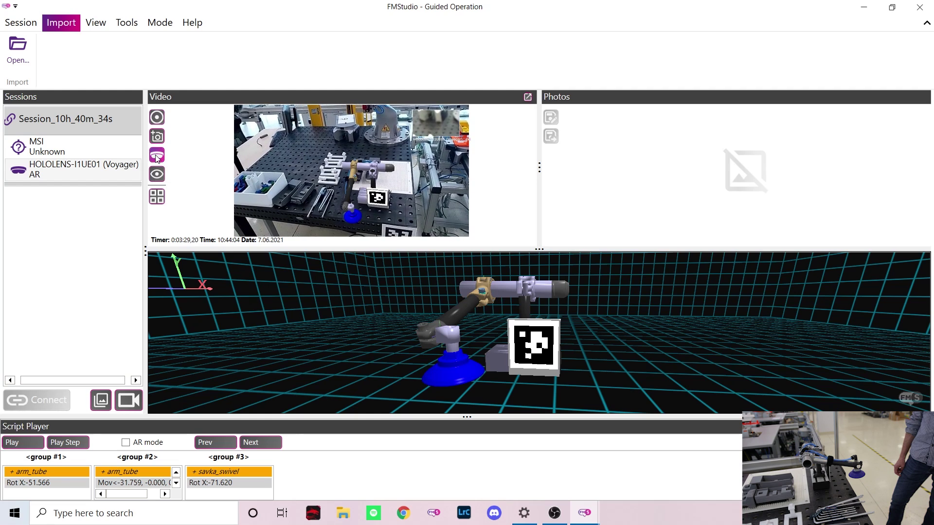
{"action": "left_click", "coordinate": [157, 155]}
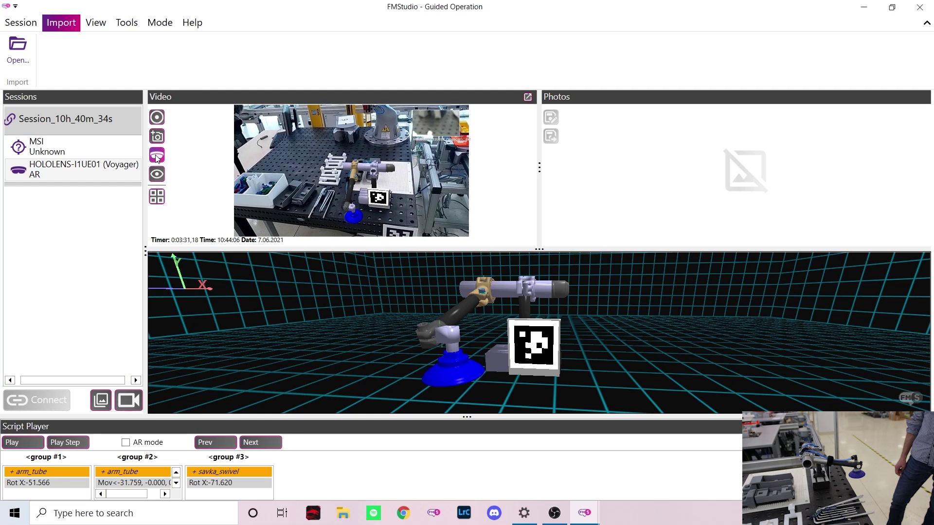
{"action": "left_click", "coordinate": [157, 156]}
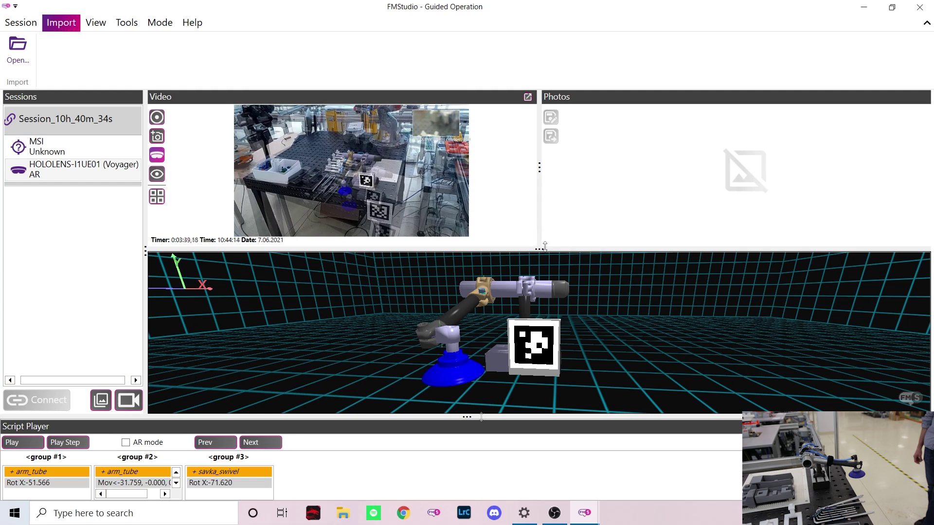
{"action": "left_click", "coordinate": [260, 443]}
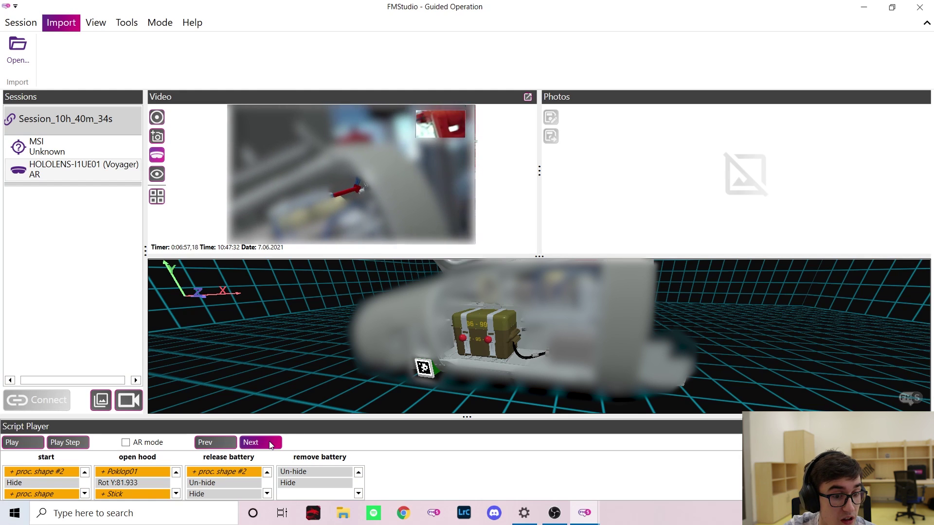
Run the next step of the battery-removal guide in the Script Player.
{"action": "left_click", "coordinate": [270, 443]}
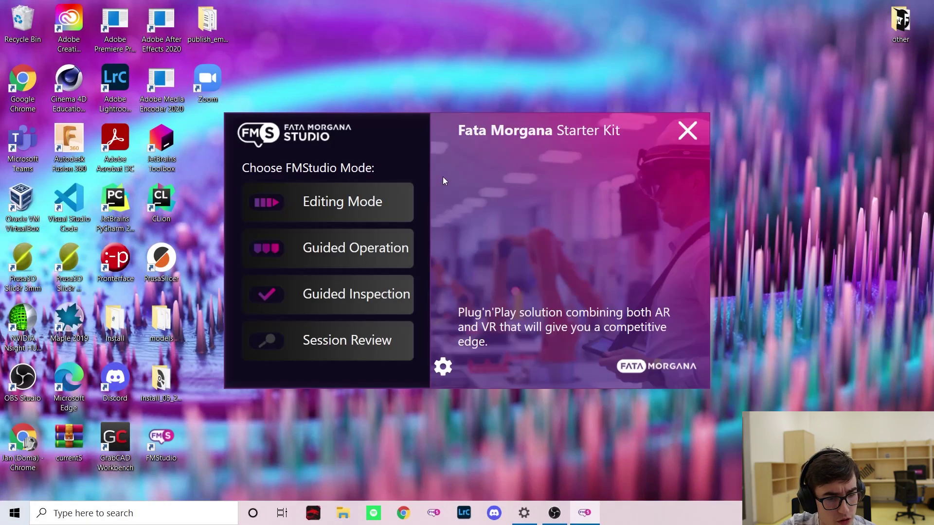
Enter Editing Mode and lower the Script Recorder splitter to enlarge the 3D view.
{"action": "left_click", "coordinate": [353, 202]}
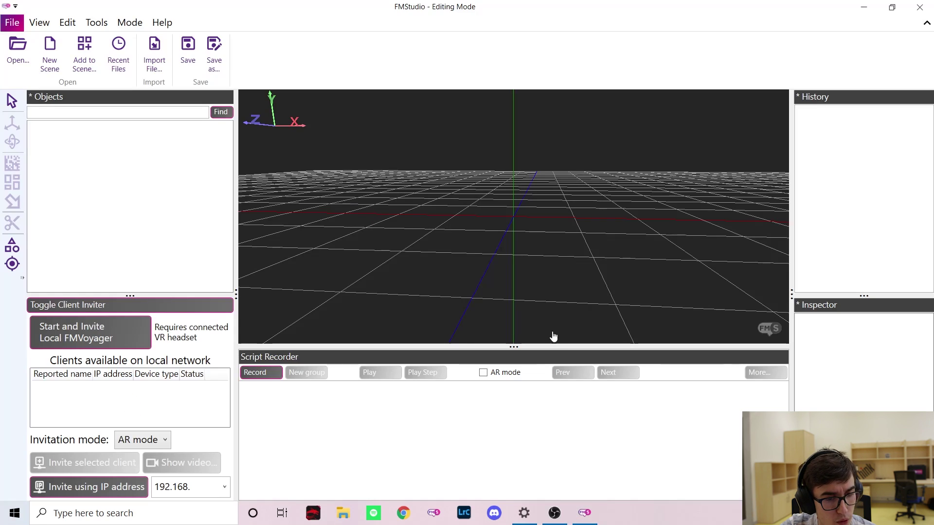
{"action": "left_click_drag", "start_coordinate": [526, 349], "coordinate": [525, 378]}
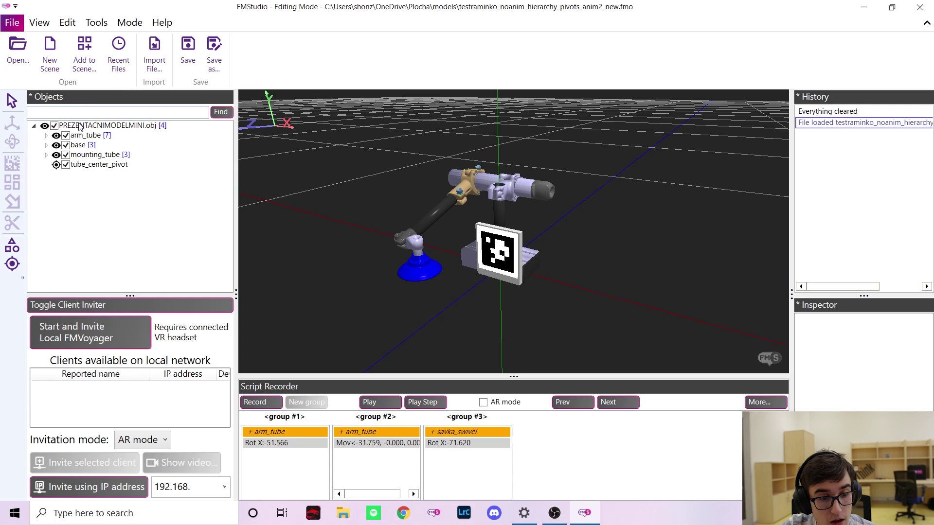
Record a new step in group #3 that moves arm_tube left along its X axis, off its mount.
{"action": "left_click", "coordinate": [261, 403]}
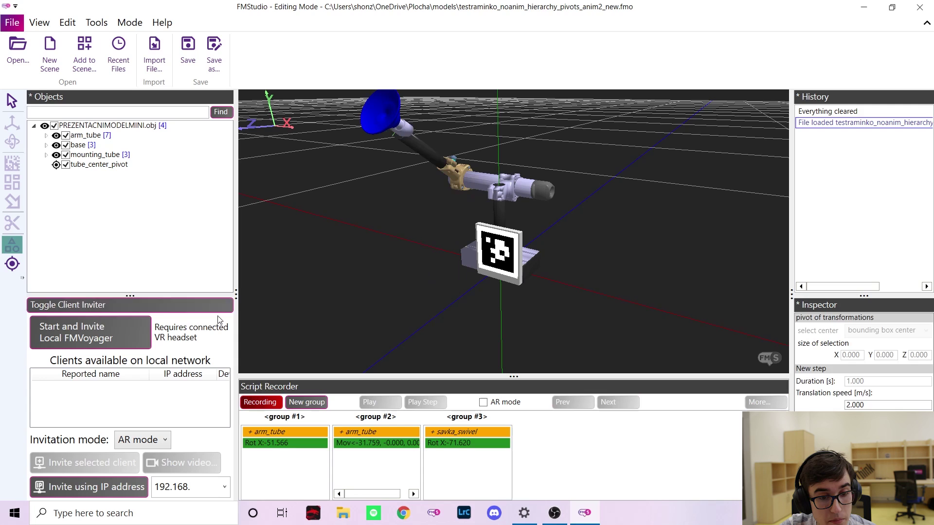
{"action": "left_click", "coordinate": [12, 101]}
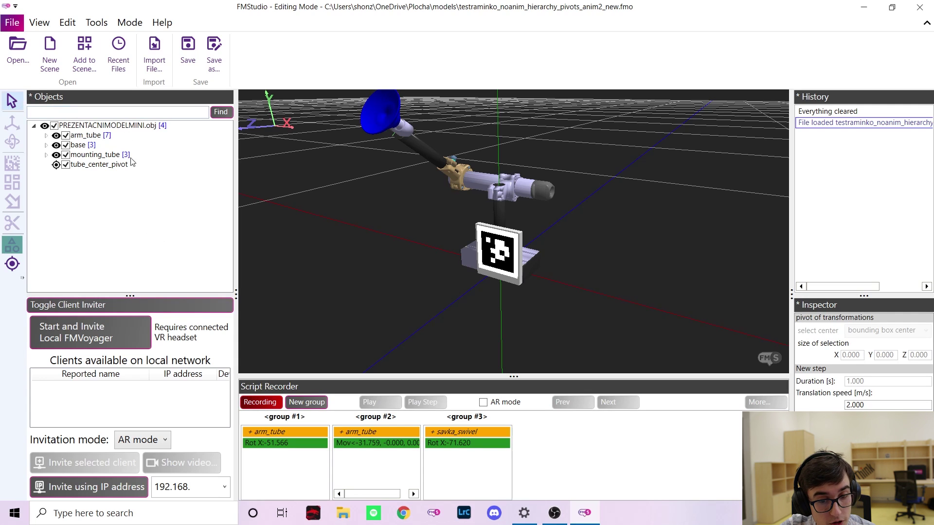
{"action": "left_click", "coordinate": [87, 137]}
{"action": "left_click", "coordinate": [12, 123]}
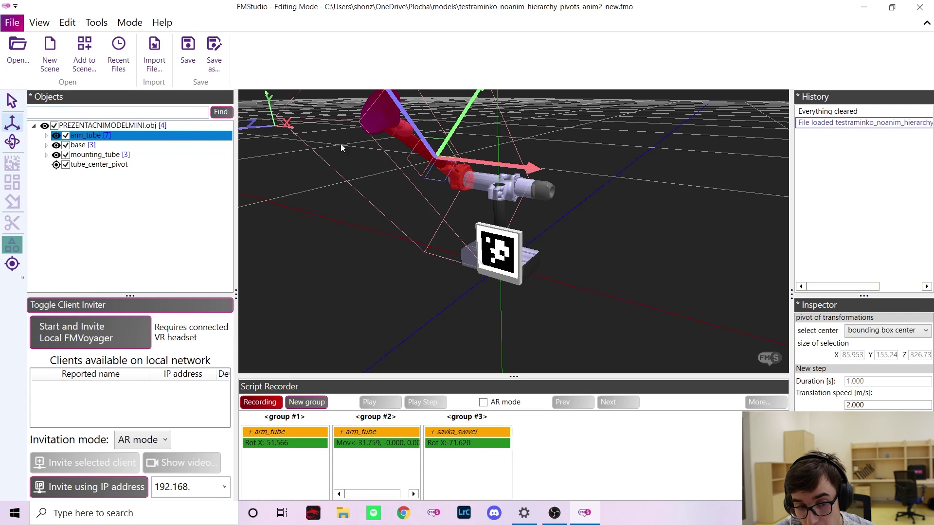
{"action": "left_click_drag", "start_coordinate": [509, 162], "coordinate": [326, 164]}
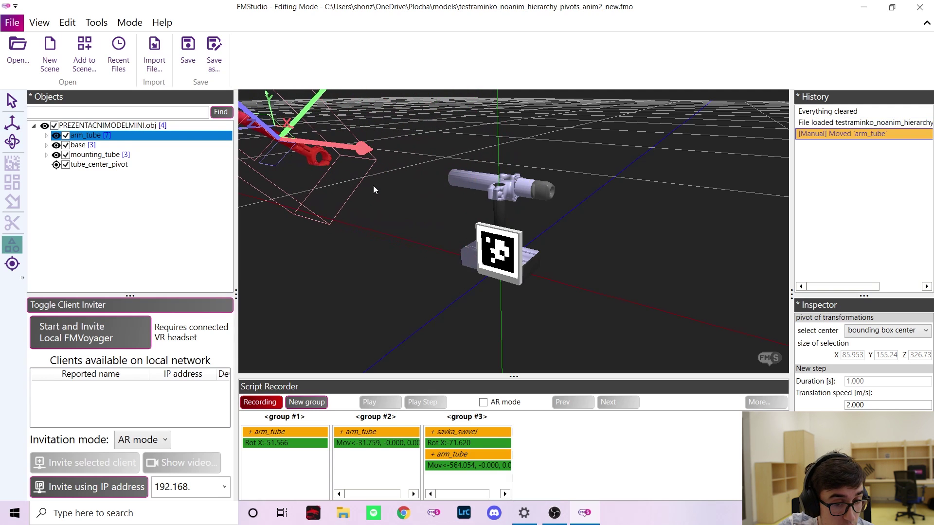
{"action": "left_click", "coordinate": [351, 201]}
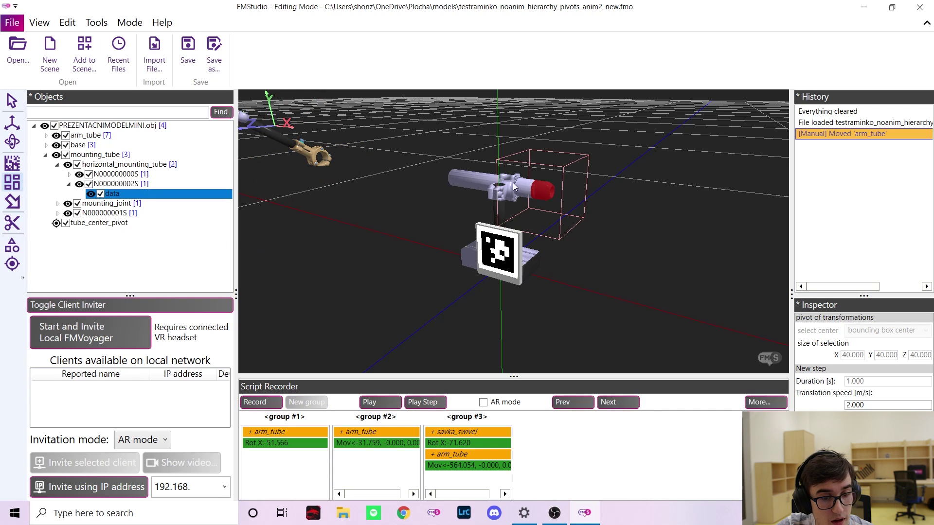
Add an Image preset banner to the data node with a loaded picture, header 'Label' and caption 'Addition text'.
{"action": "left_click", "coordinate": [548, 185]}
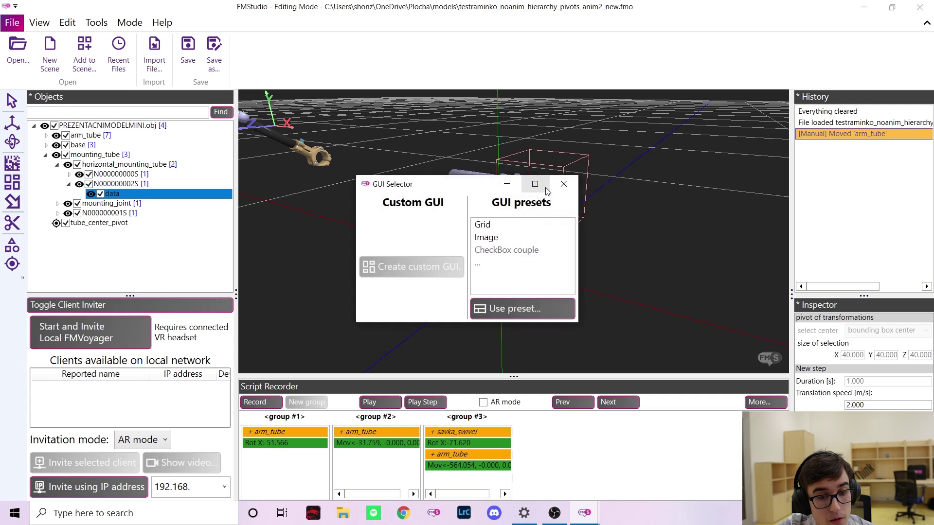
{"action": "left_click", "coordinate": [501, 238]}
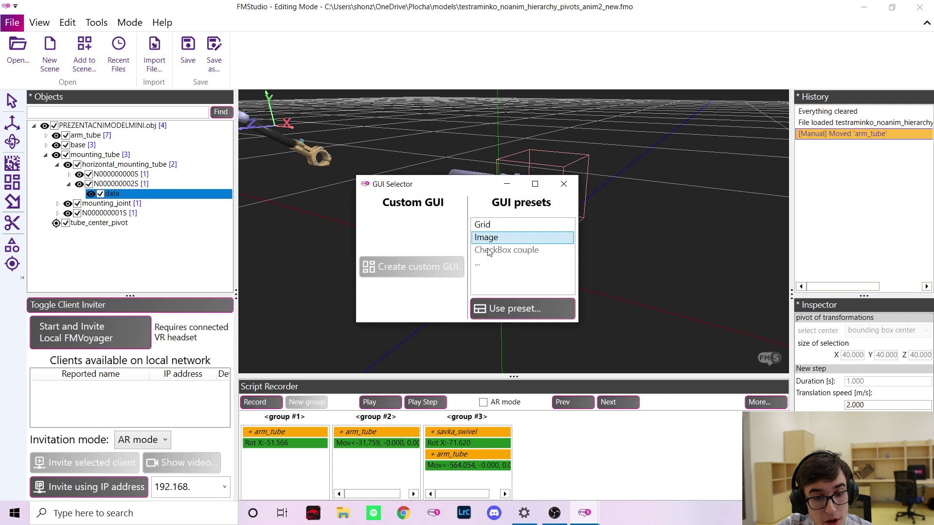
{"action": "left_click", "coordinate": [503, 311]}
{"action": "left_click", "coordinate": [575, 325]}
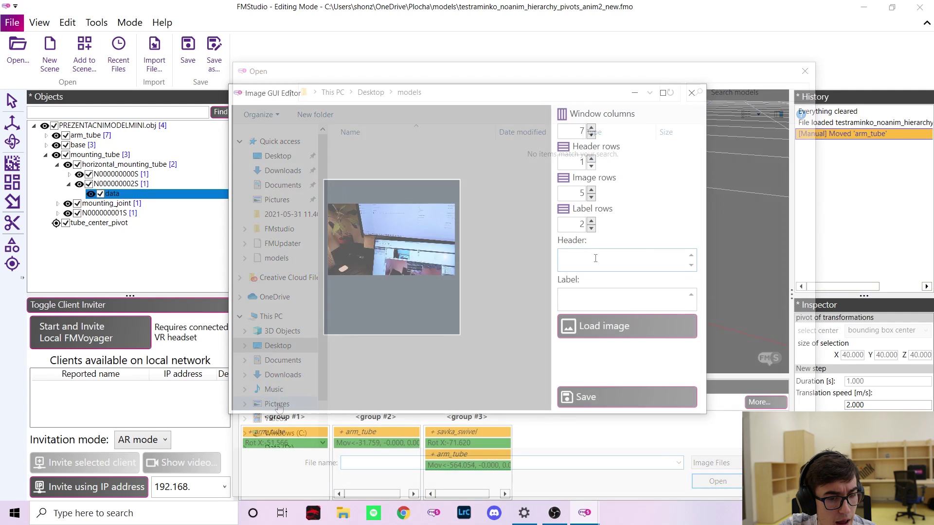
{"action": "type", "text": "Labe"}
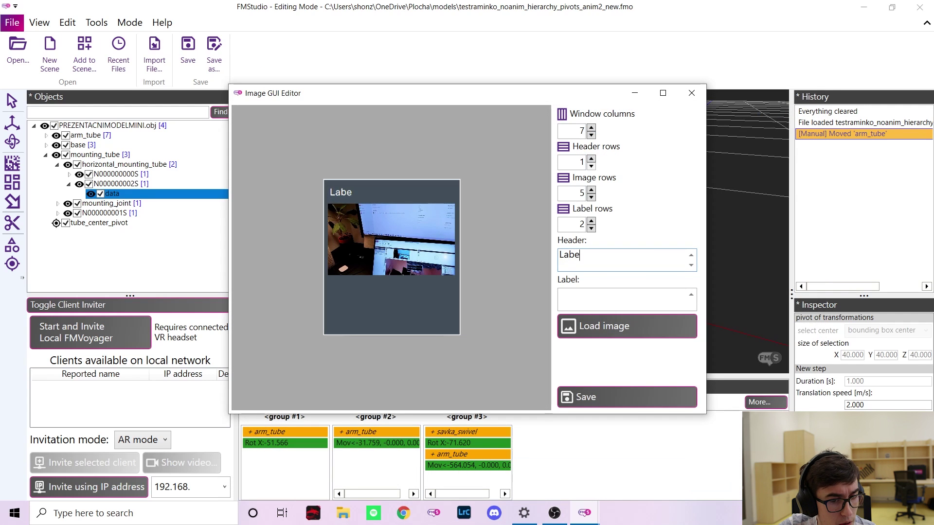
{"action": "type", "text": "l"}
{"action": "left_click", "coordinate": [626, 299]}
{"action": "type", "text": "Addition tec"}
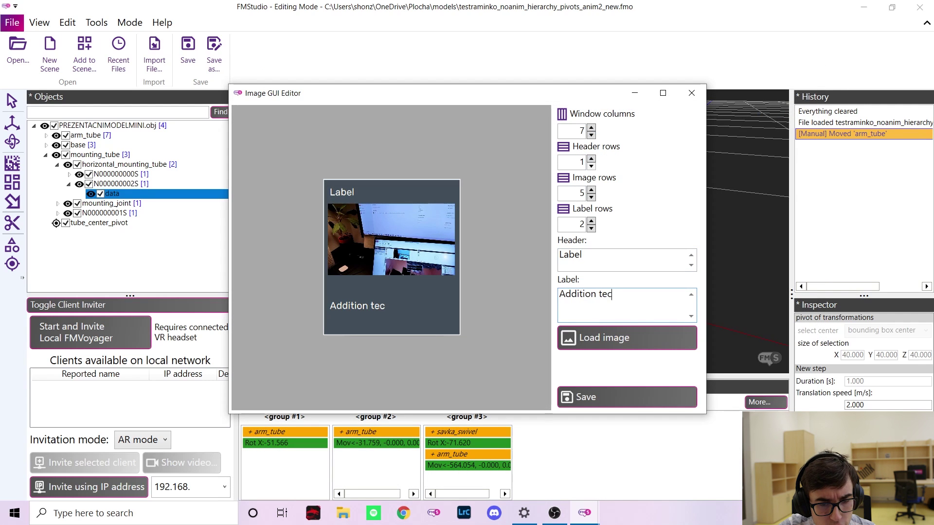
Adjust the banner layout to 1 label row and 4 image rows.
{"action": "left_click", "coordinate": [591, 221]}
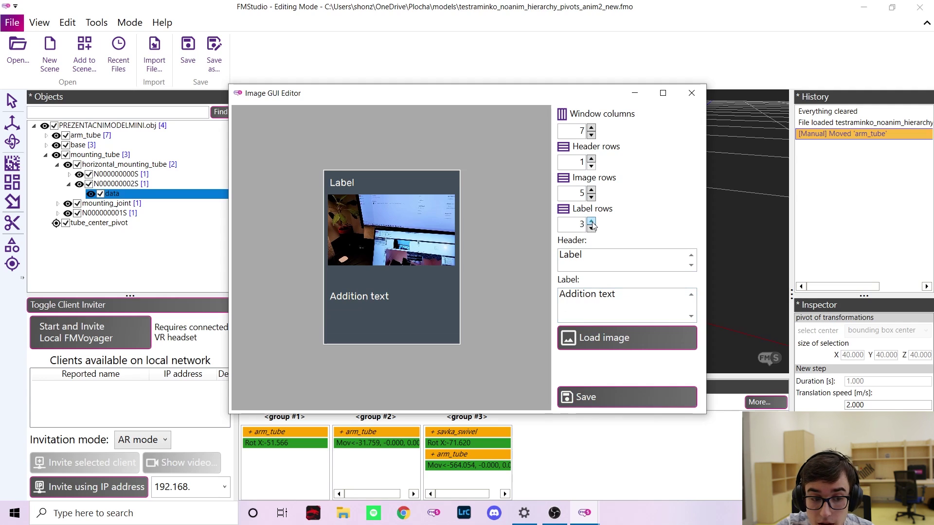
{"action": "left_click", "coordinate": [594, 230]}
{"action": "left_click", "coordinate": [591, 228]}
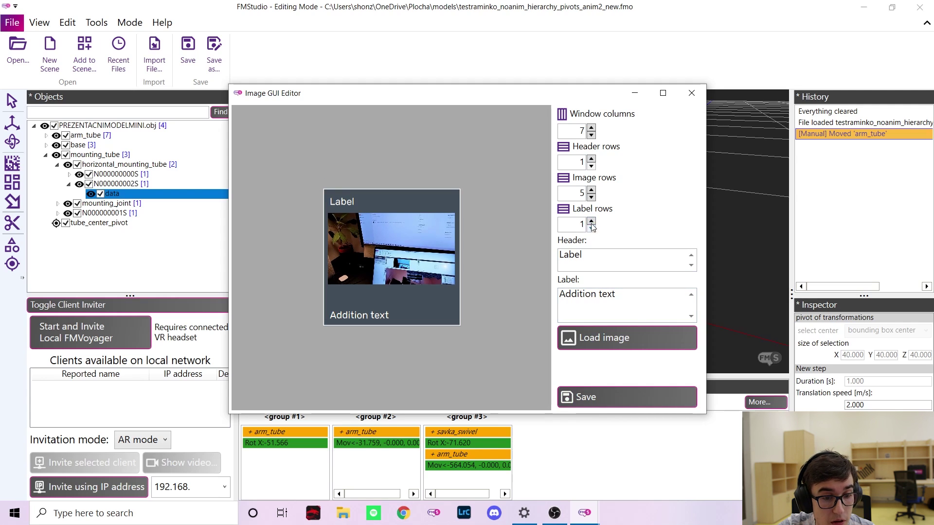
{"action": "left_click", "coordinate": [591, 196]}
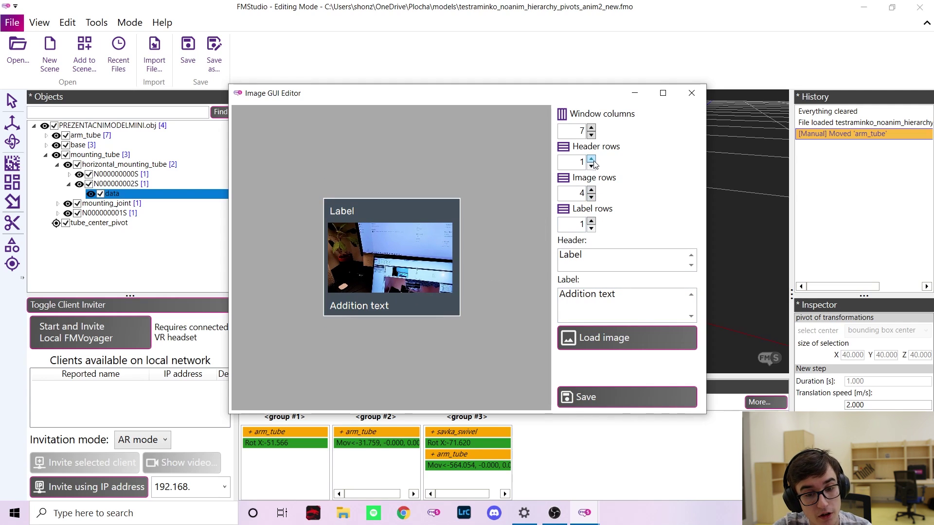
{"action": "left_click", "coordinate": [587, 397]}
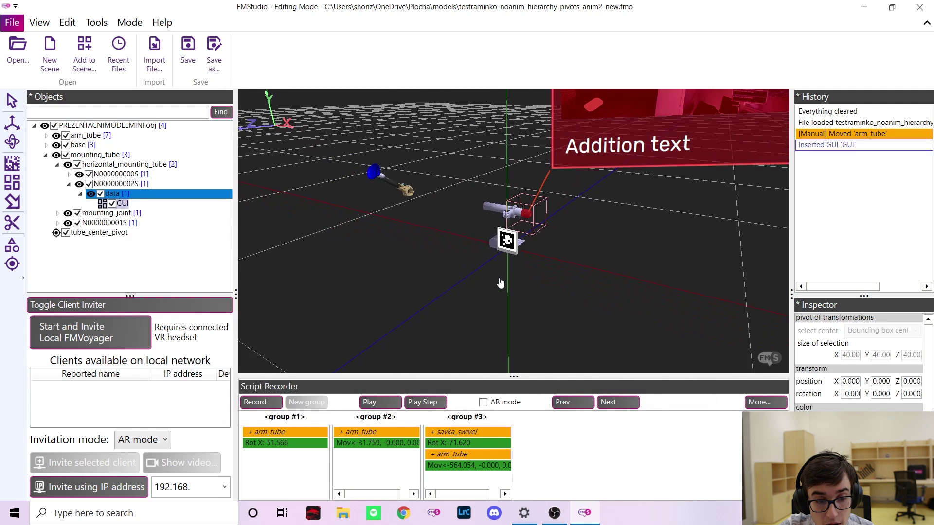
{"action": "scroll", "coordinate": [506, 270], "scroll_direction": "down", "scroll_amount": 3}
{"action": "scroll", "coordinate": [607, 258], "scroll_direction": "down", "scroll_amount": 3}
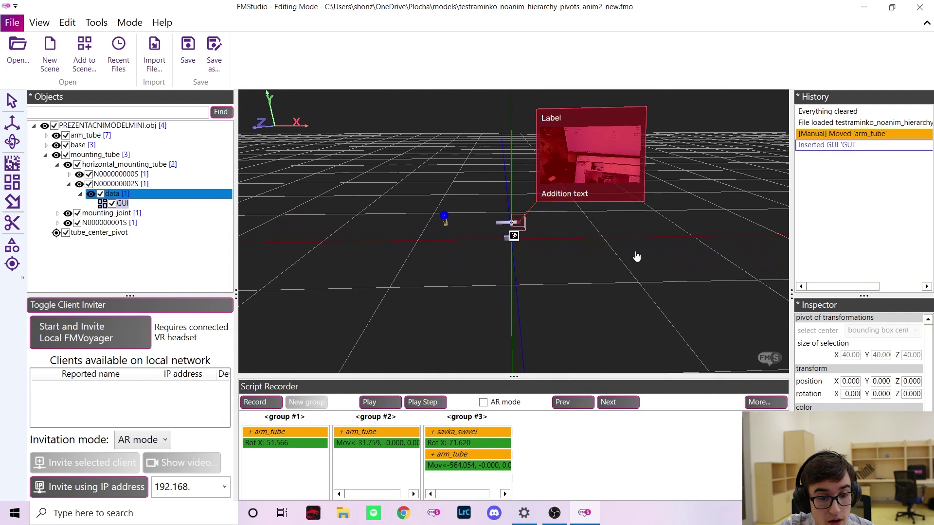